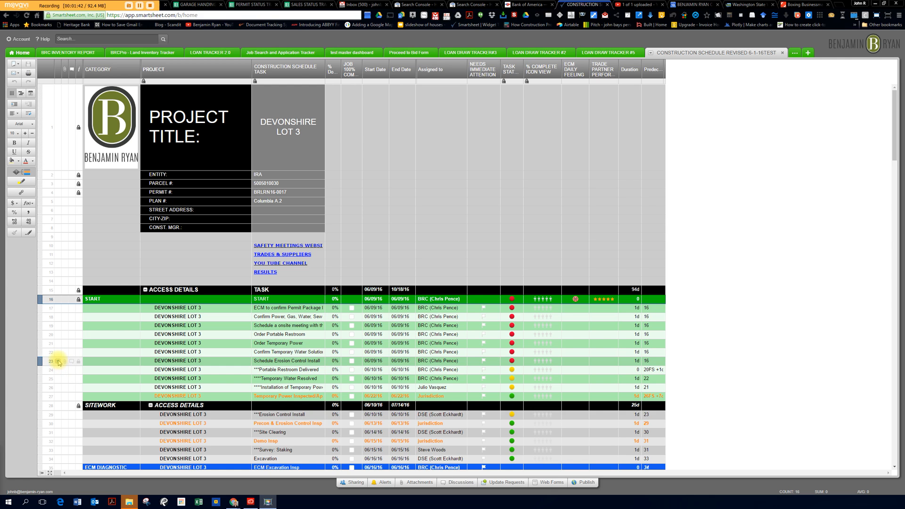
- Open a new discussion for row 23, the Schedule Erosion Control Install task, and cancel it without saving
left_click(58, 361)
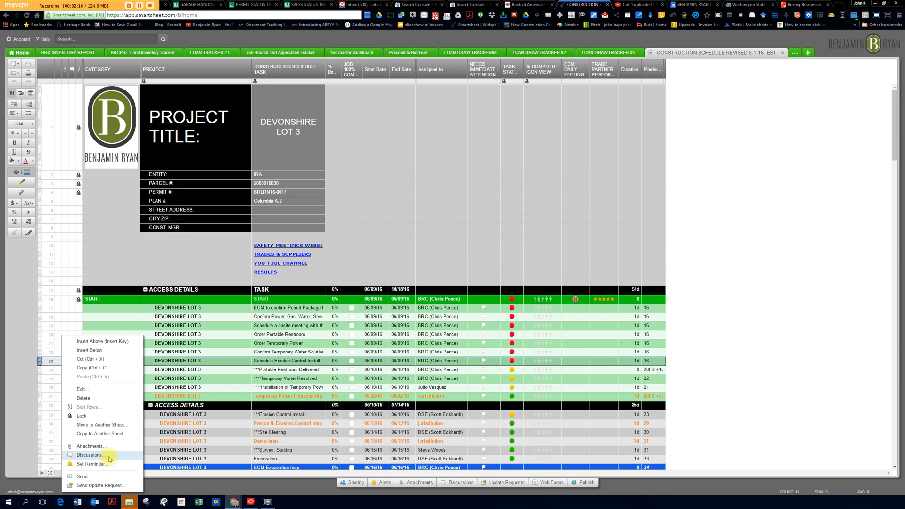
left_click(72, 455)
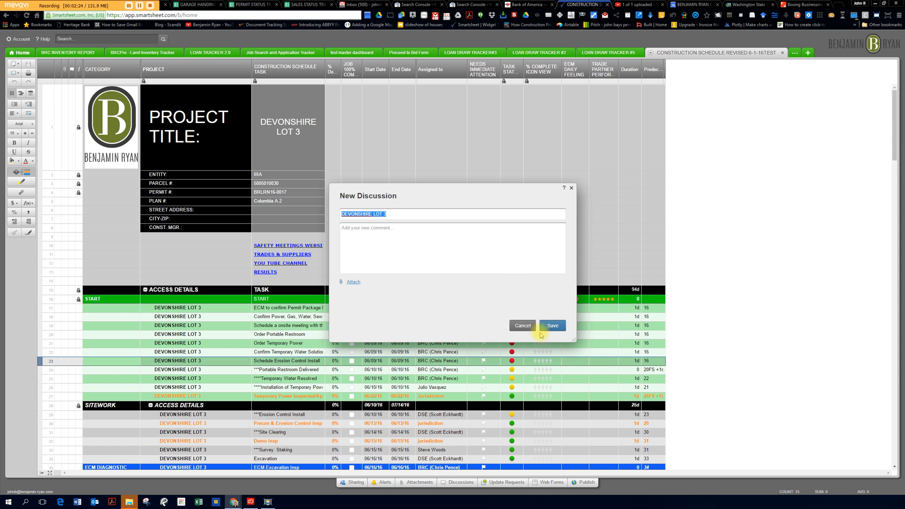
left_click(516, 328)
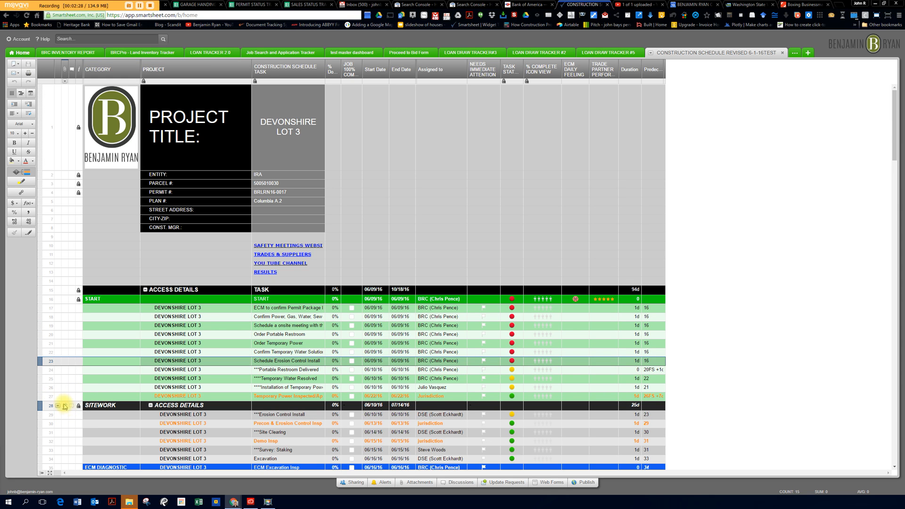
- Attach the image file MERCER 2.0 3RD FLOOR.PNG to the SITEWORK header in row 28
left_click(56, 406)
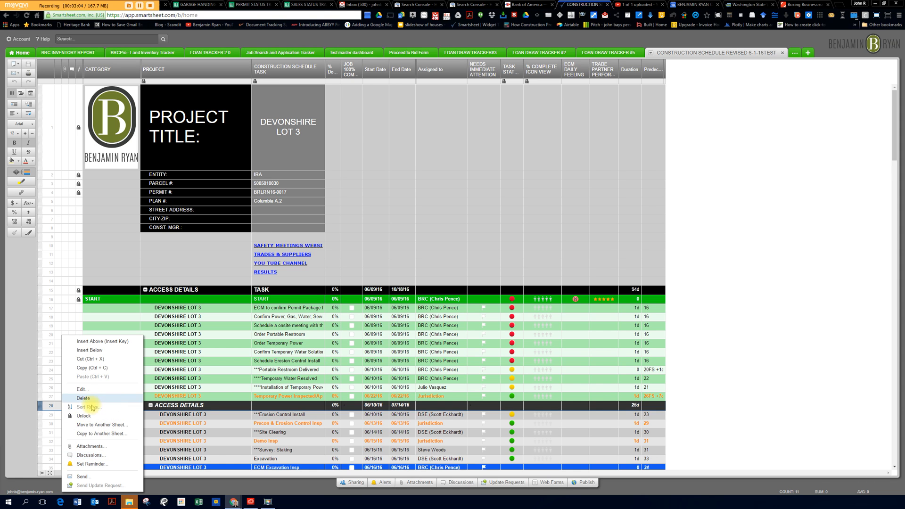
left_click(89, 446)
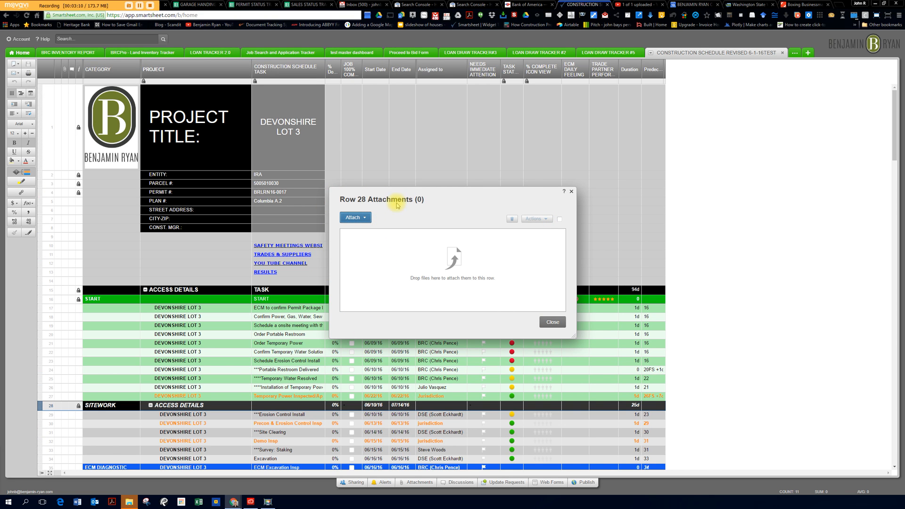
left_click(354, 222)
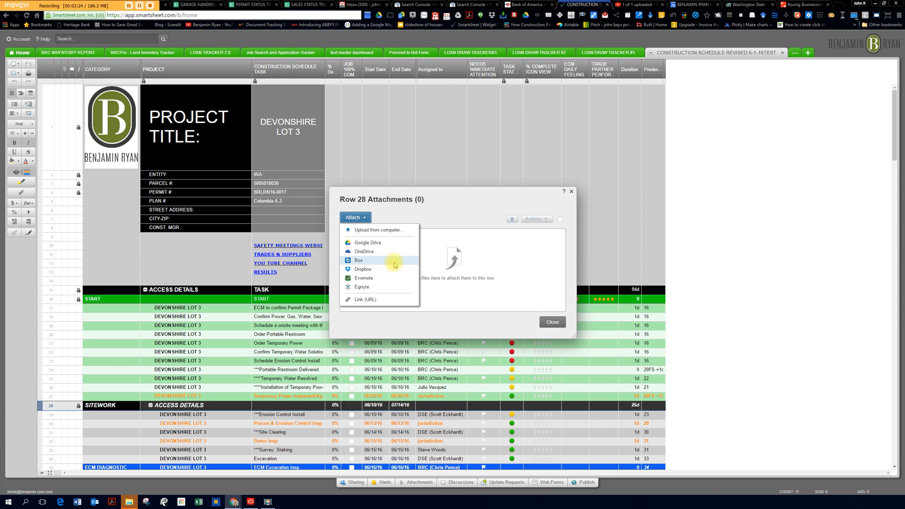
left_click(487, 263)
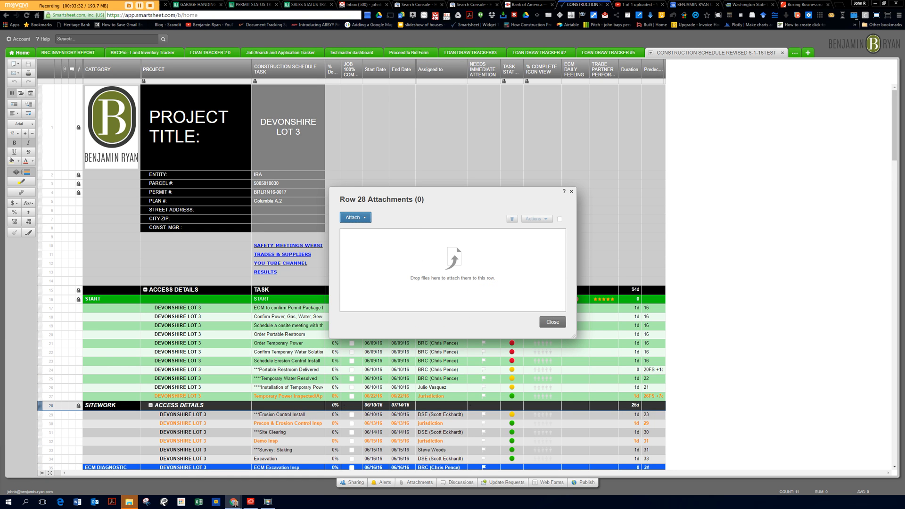
left_click_drag(219, 476, 461, 253)
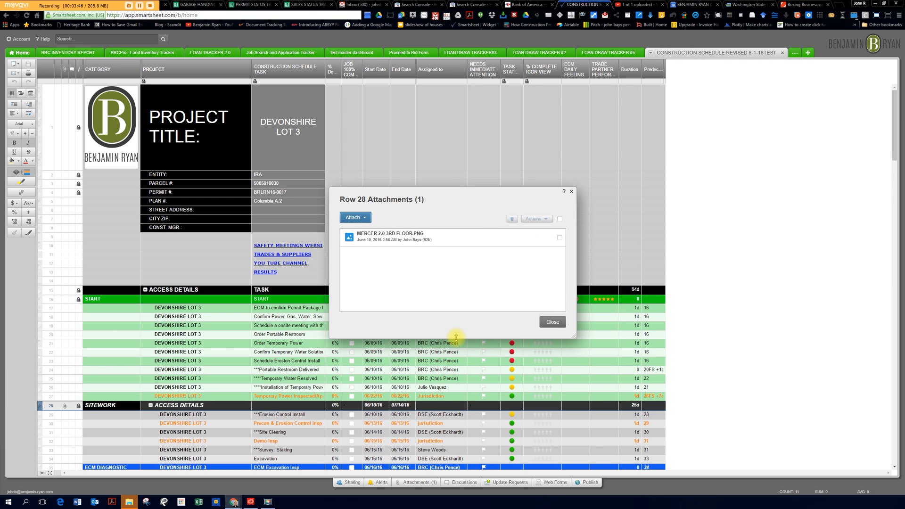
- Preview the attached floor plan image, and open its send form without sending it
left_click(385, 234)
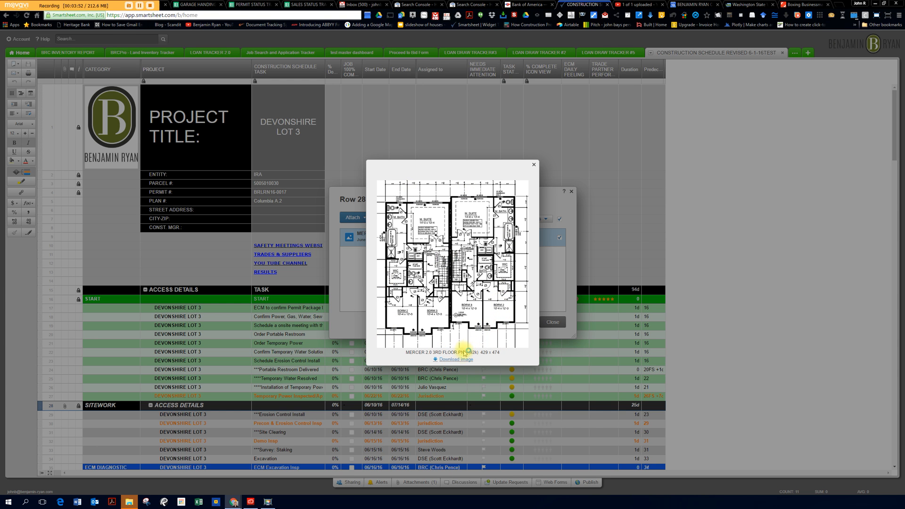
left_click(533, 164)
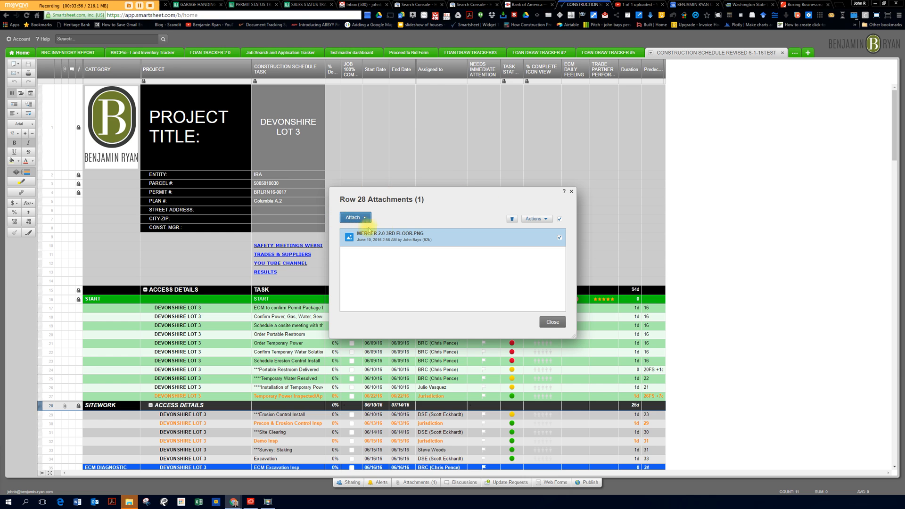
left_click(549, 221)
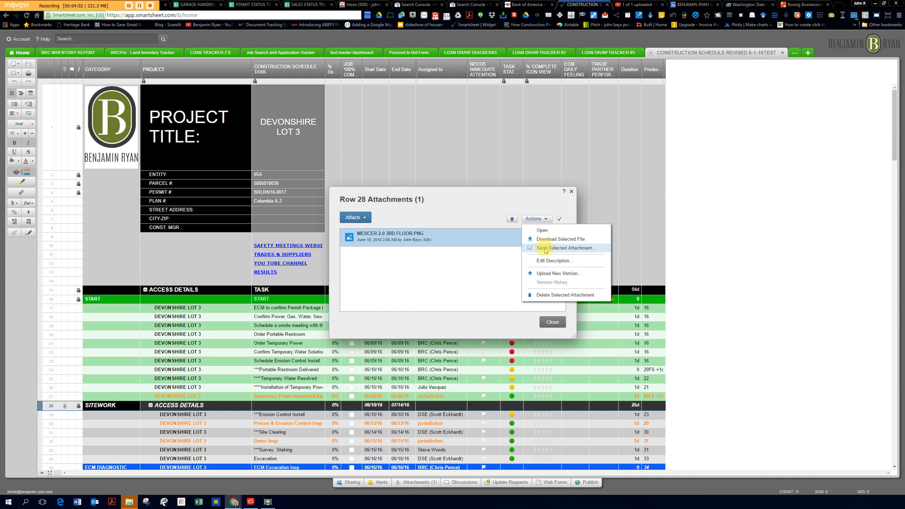
left_click(592, 248)
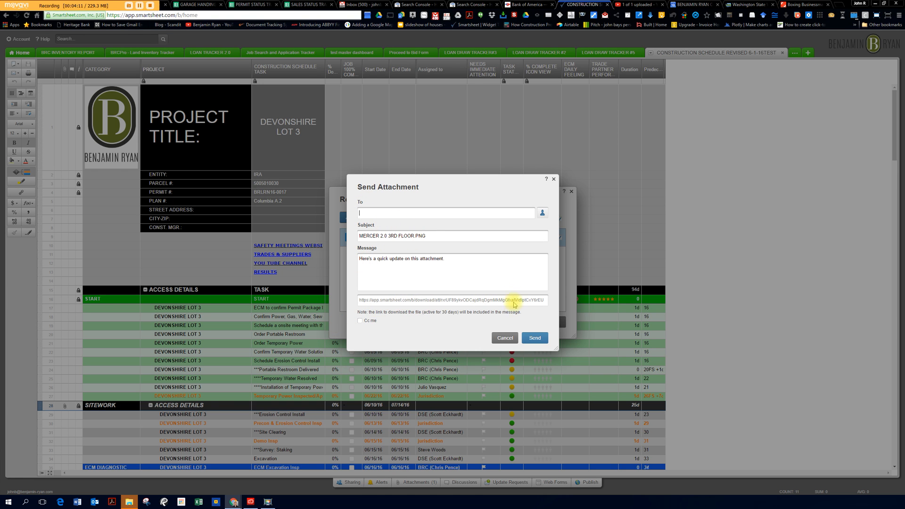
left_click(517, 338)
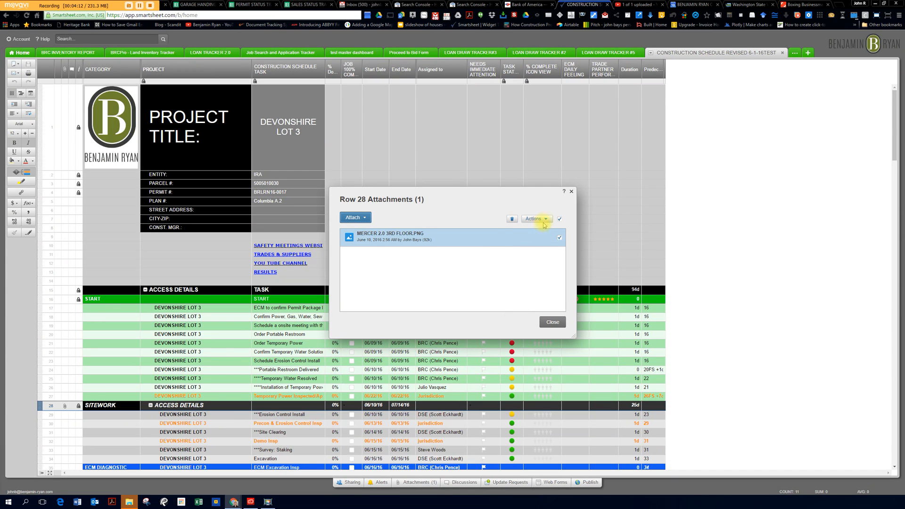
- Delete the floor plan attachment from row 28 and close the row's attachments
left_click(546, 219)
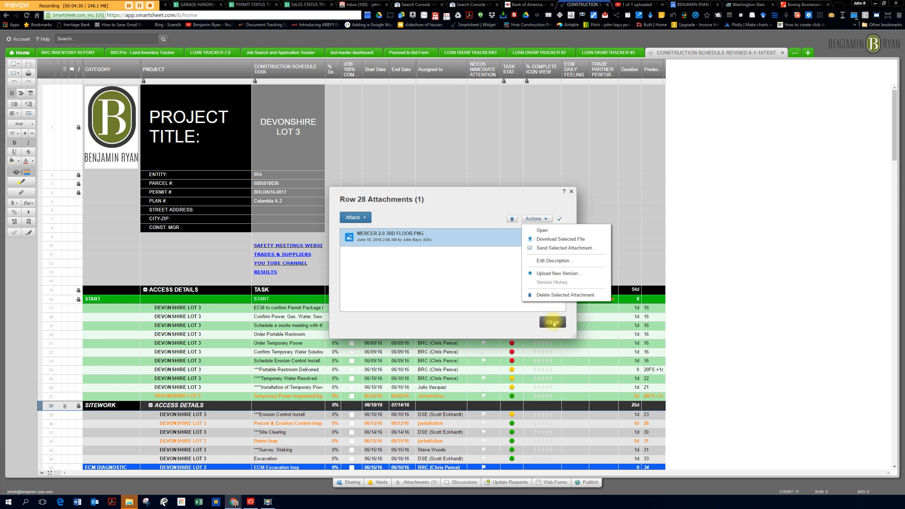
left_click(487, 262)
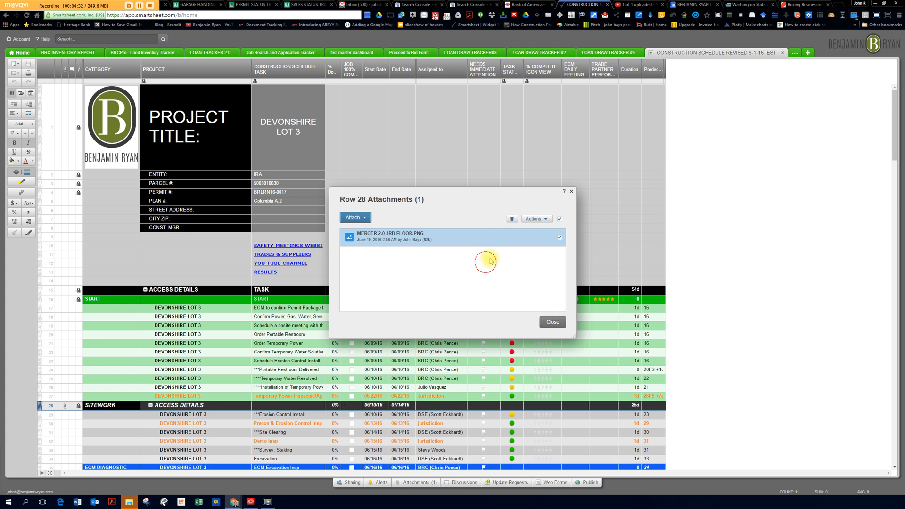
left_click(514, 220)
left_click(514, 291)
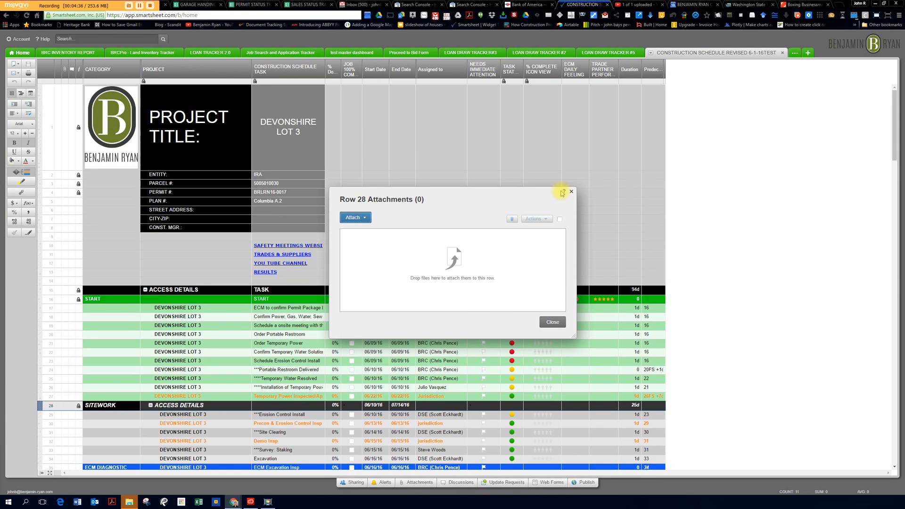
left_click(552, 322)
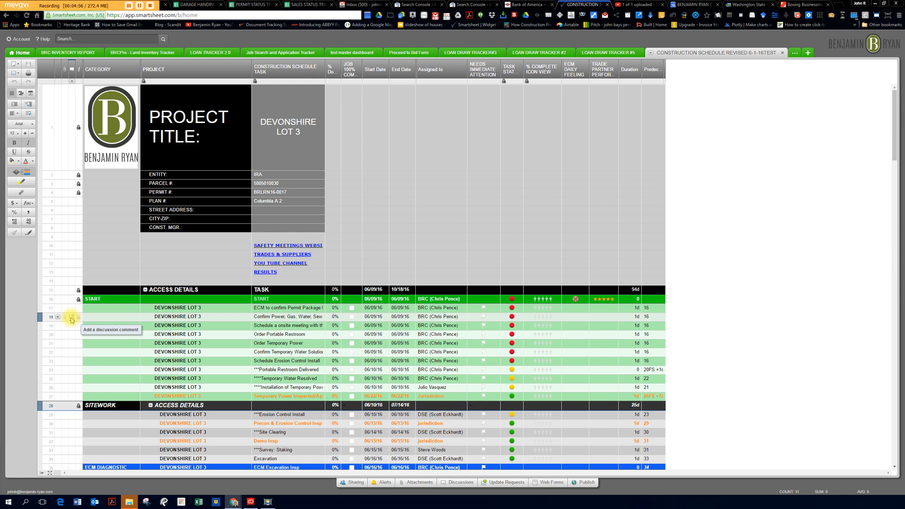
- Add a discussion to row 18 under the title DEVONSHIRE LOT 3 with the comment TEST
left_click(72, 316)
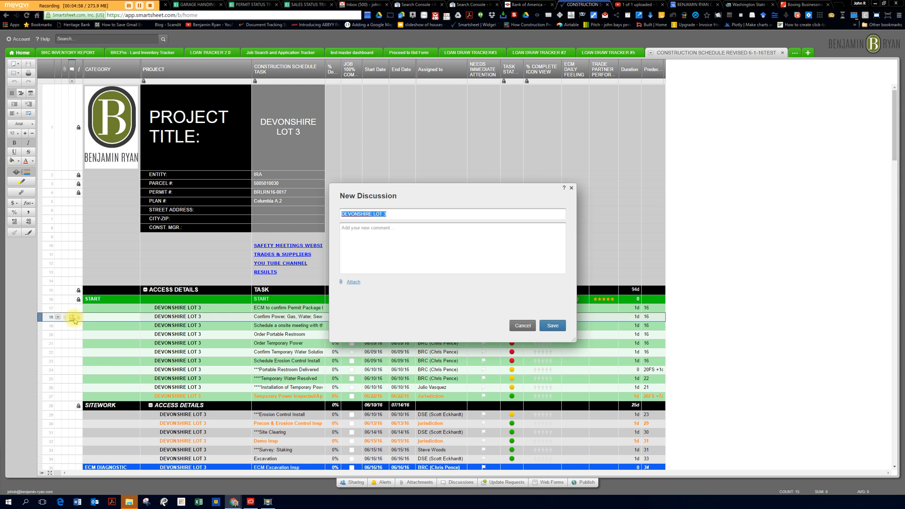
left_click(394, 212)
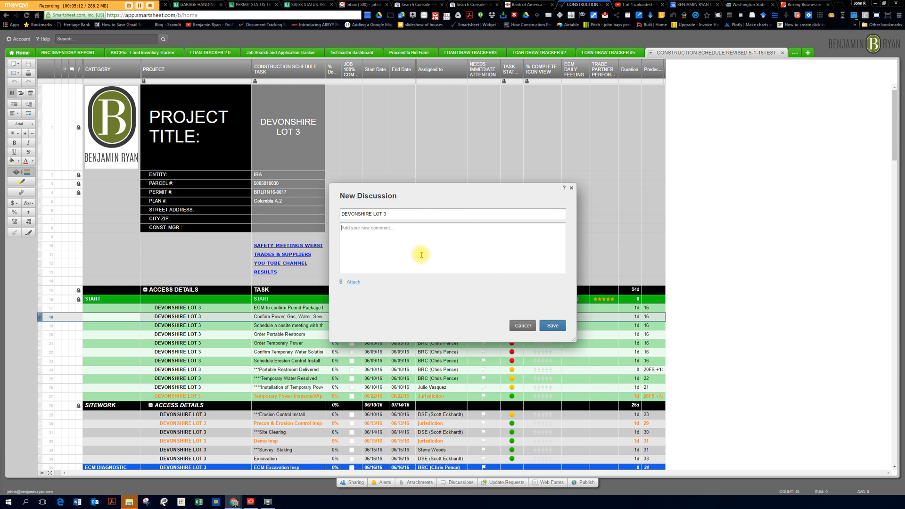
type("TEST")
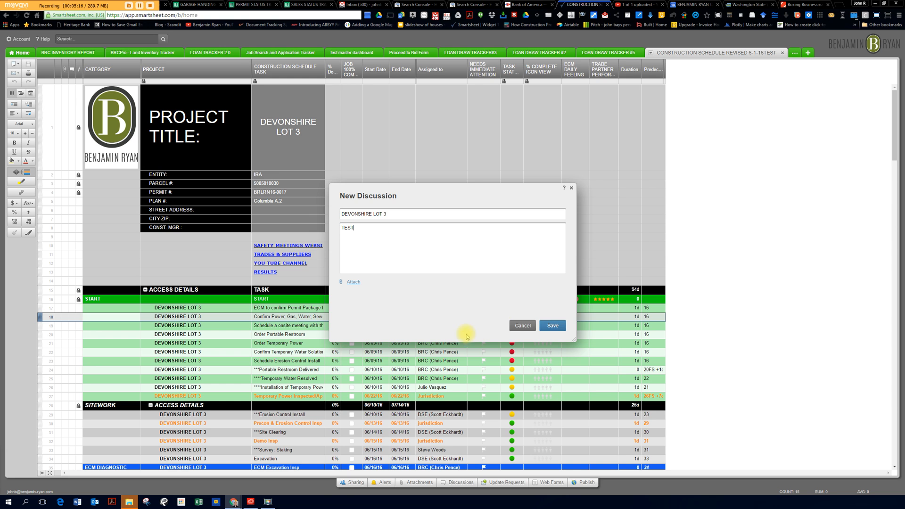
left_click(552, 325)
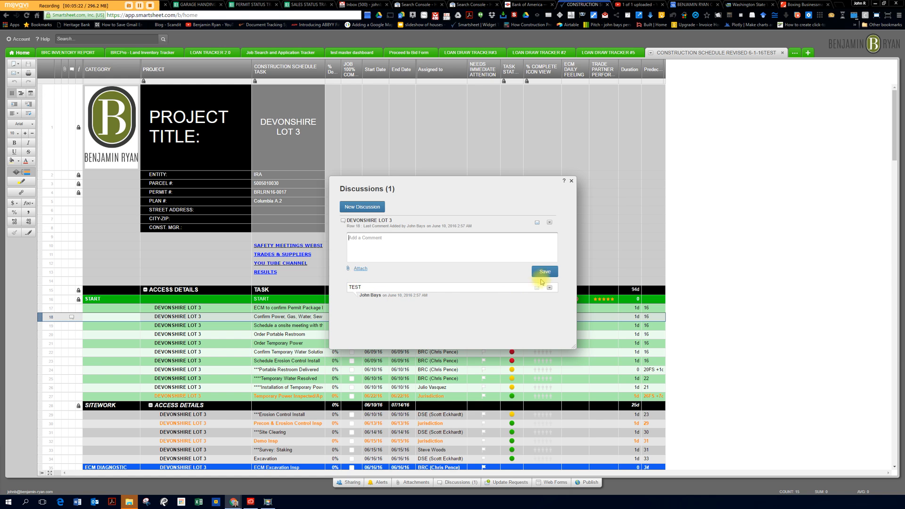
- Open the email form for row 18's discussion, cancel it, and view the actions available for the discussion
left_click(537, 223)
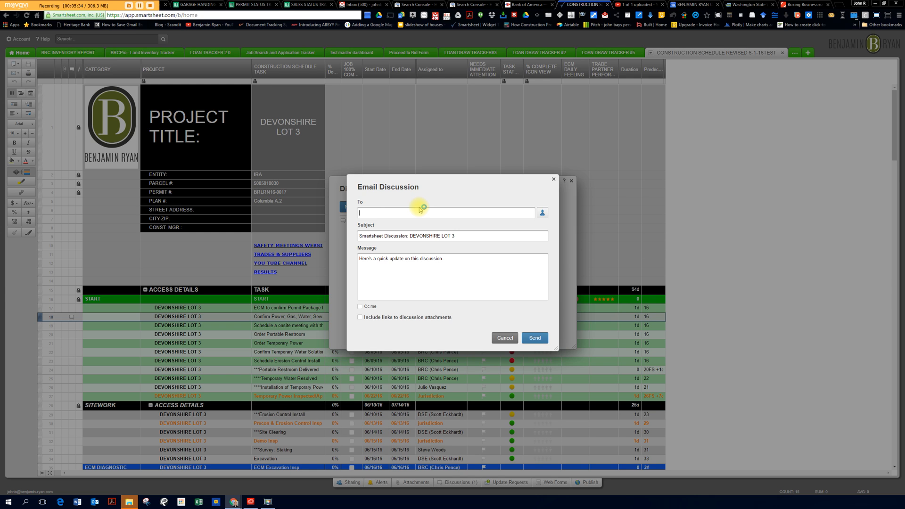
left_click(505, 338)
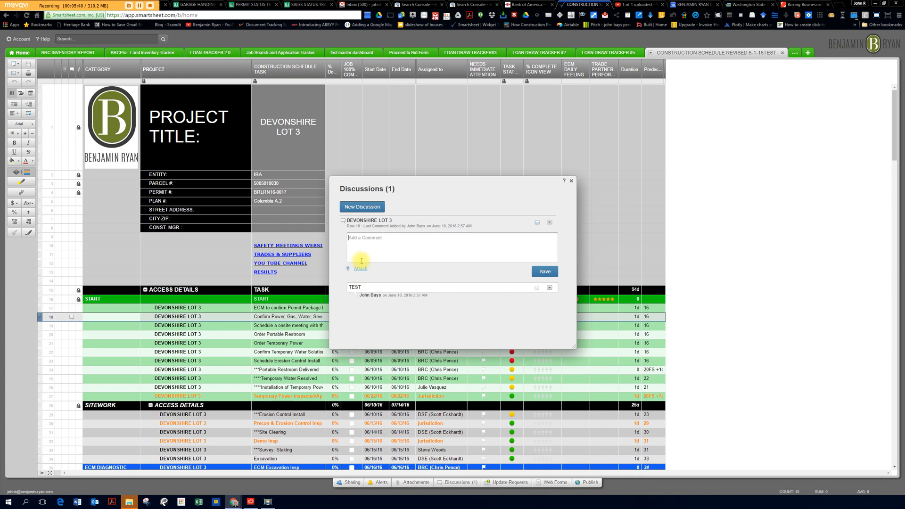
left_click(550, 223)
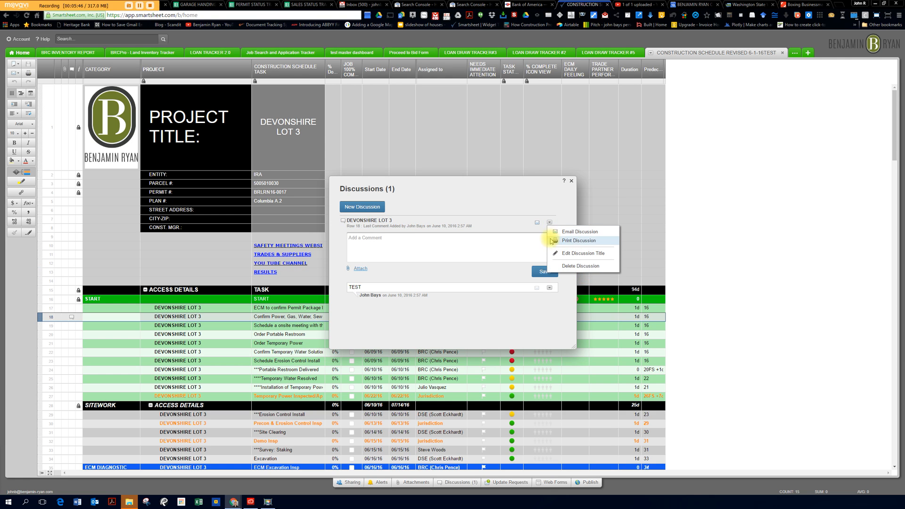
left_click(371, 289)
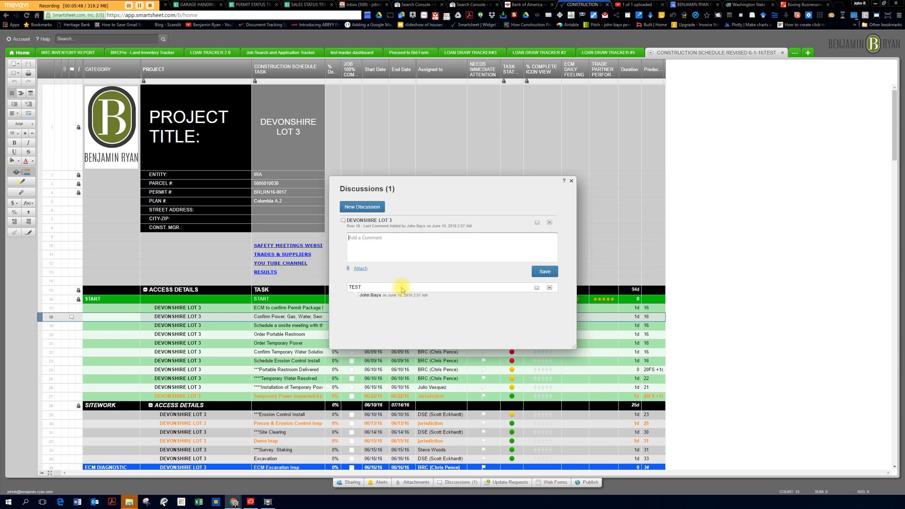
- Open the TEST comment for editing and cancel without changing its text
left_click(550, 287)
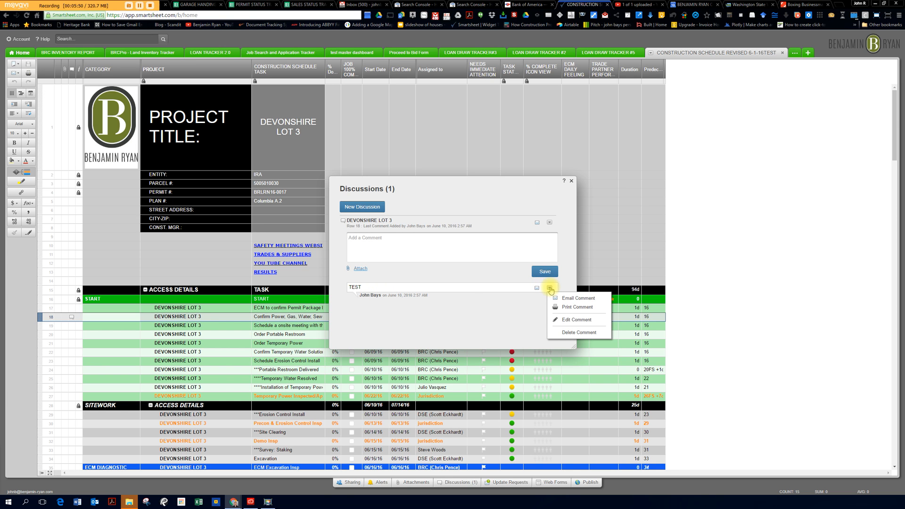
left_click(566, 320)
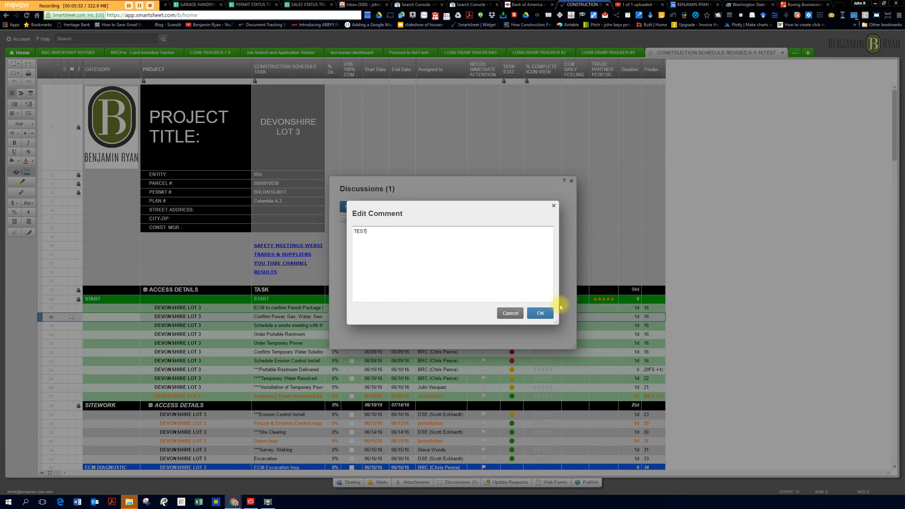
left_click(506, 315)
- Delete the TEST comment from row 18's discussion and dismiss the blank discussion form
left_click(550, 287)
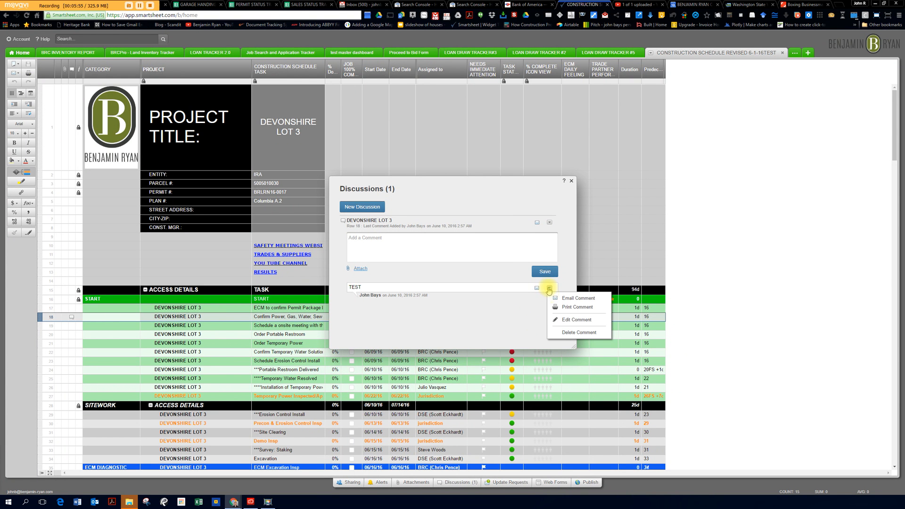
left_click(560, 332)
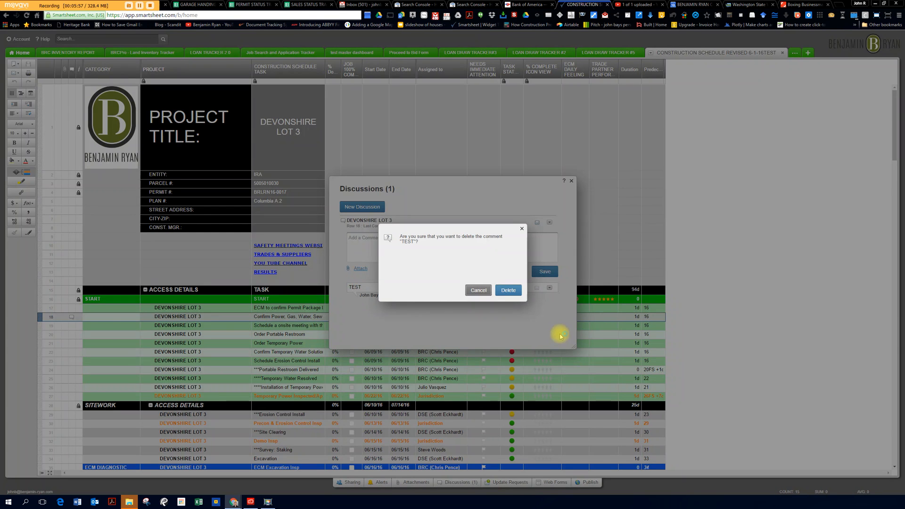
left_click(507, 291)
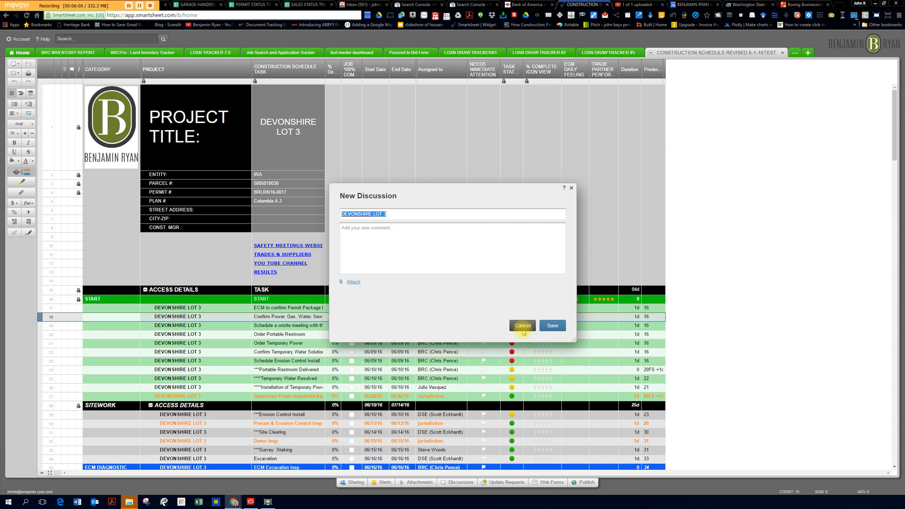
left_click(570, 189)
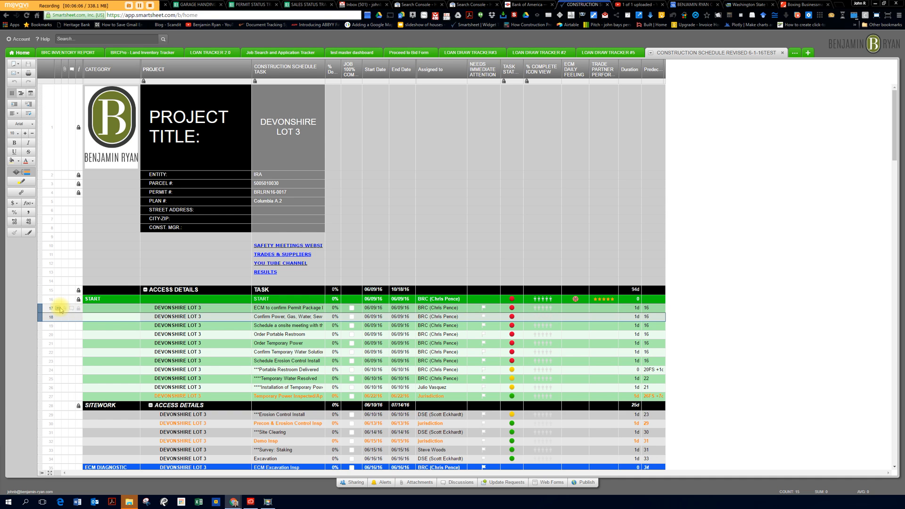
- Start a new reminder for row 17 and choose the Assigned to contact column as its recipient
left_click(58, 309)
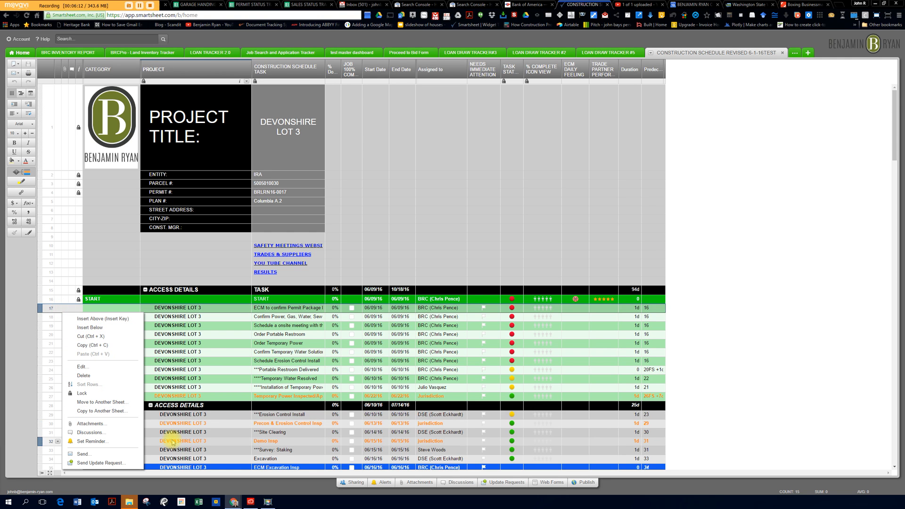
left_click(103, 444)
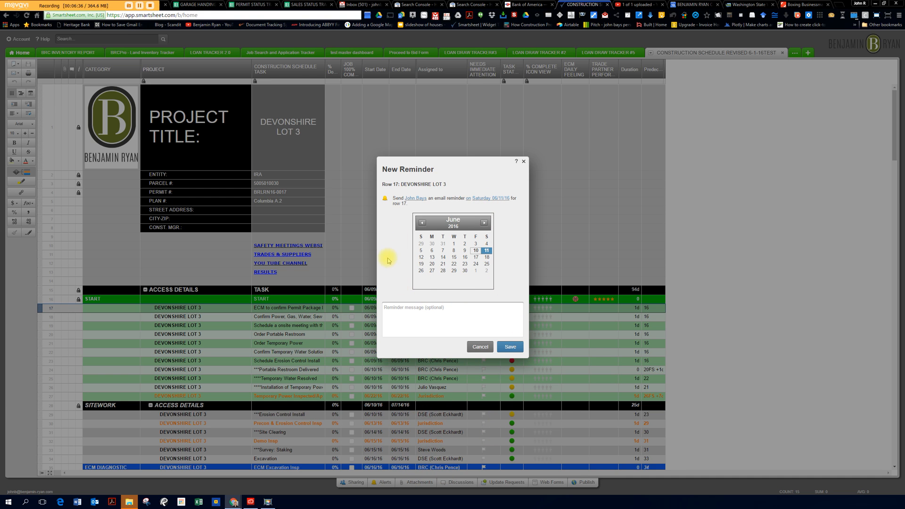
left_click(414, 308)
left_click(415, 199)
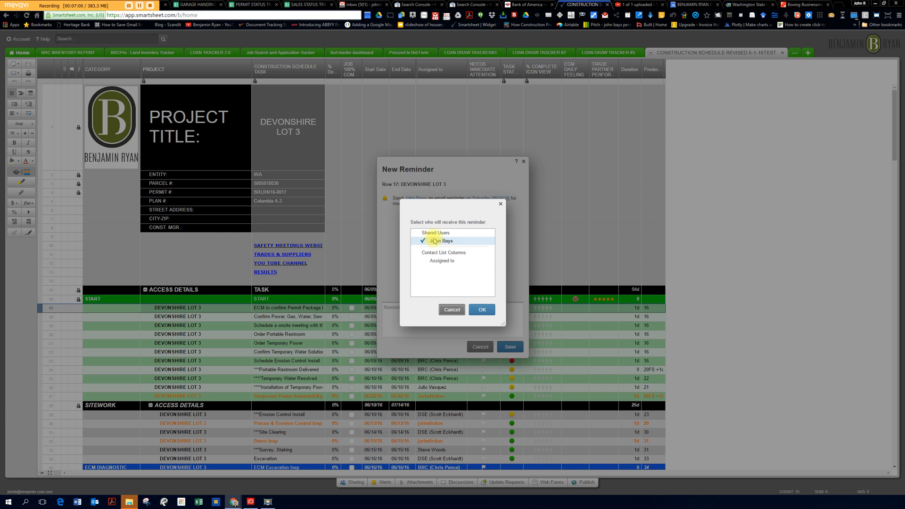
left_click(445, 263)
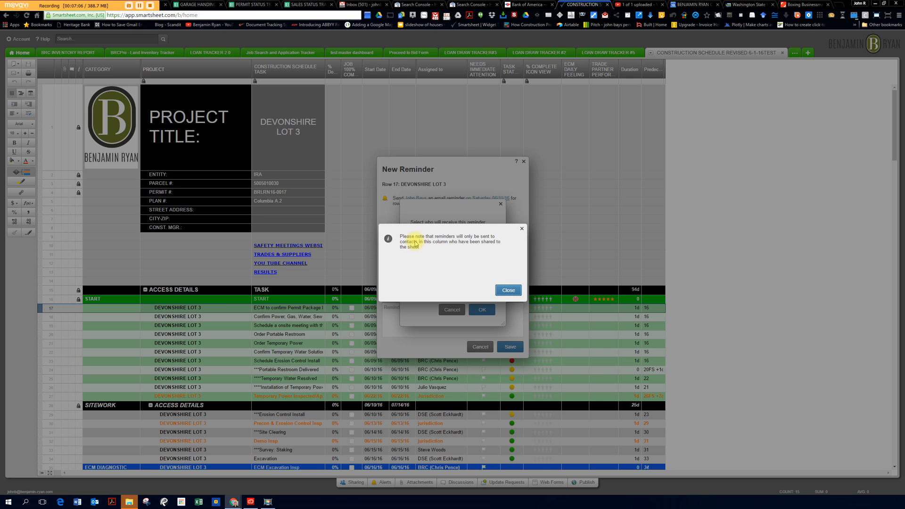
left_click(507, 289)
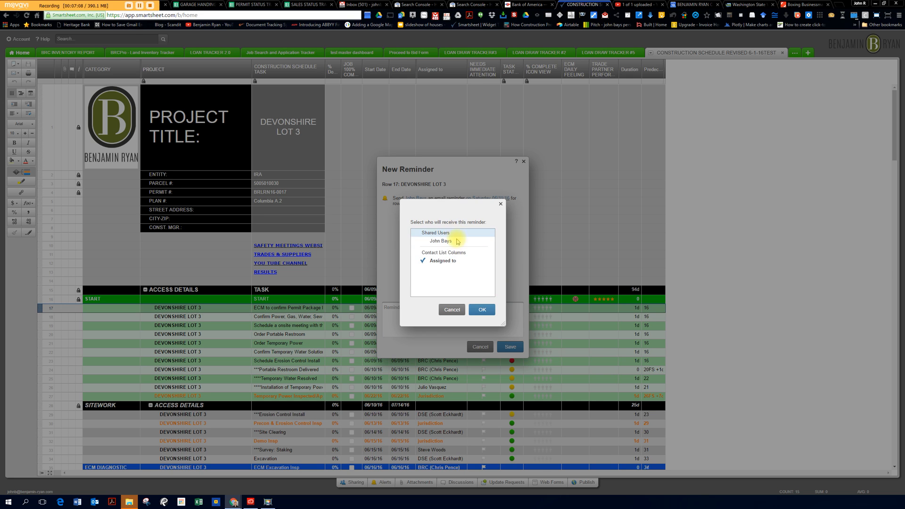
left_click(482, 310)
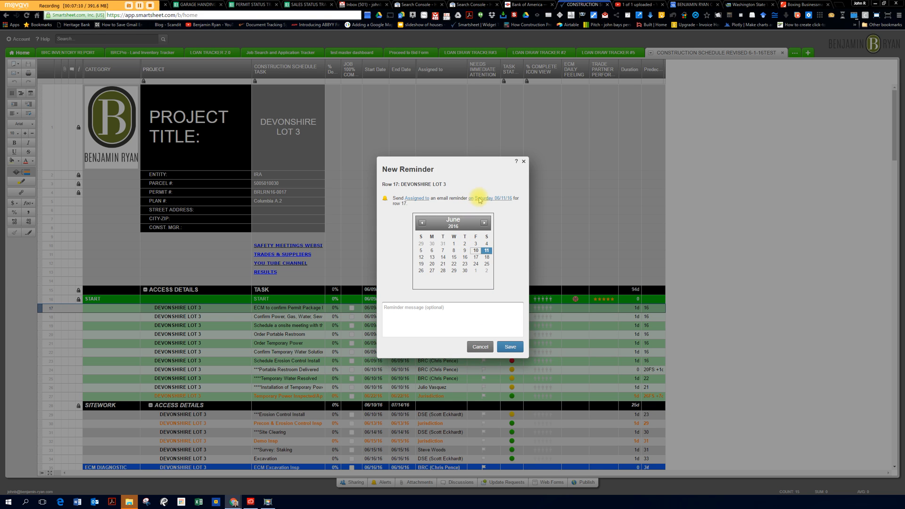
- Set TRADE REMINDER DATE as the date that triggers row 17's reminder, then cancel the reminder without a message
left_click(486, 198)
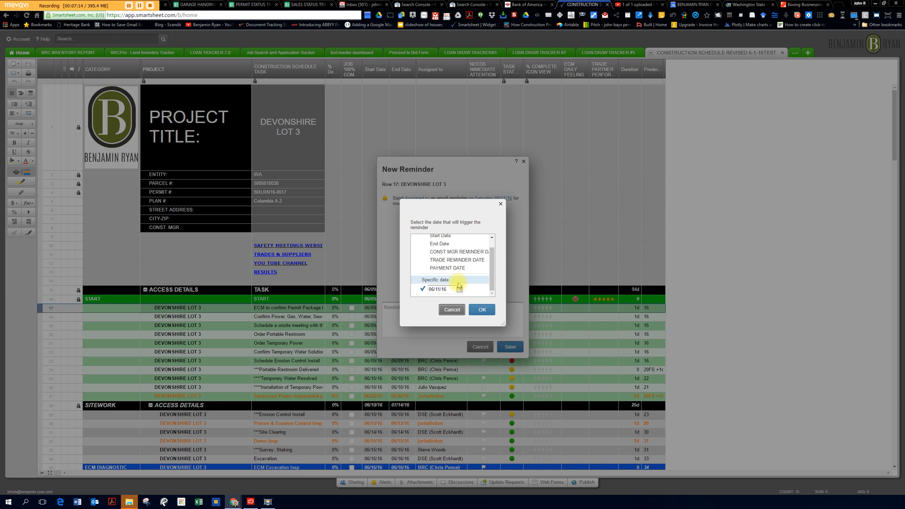
left_click(442, 260)
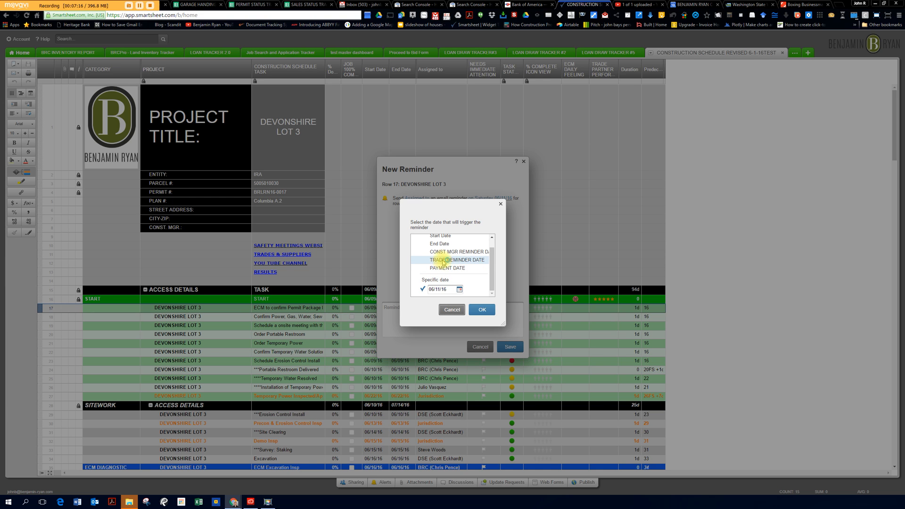
left_click(483, 259)
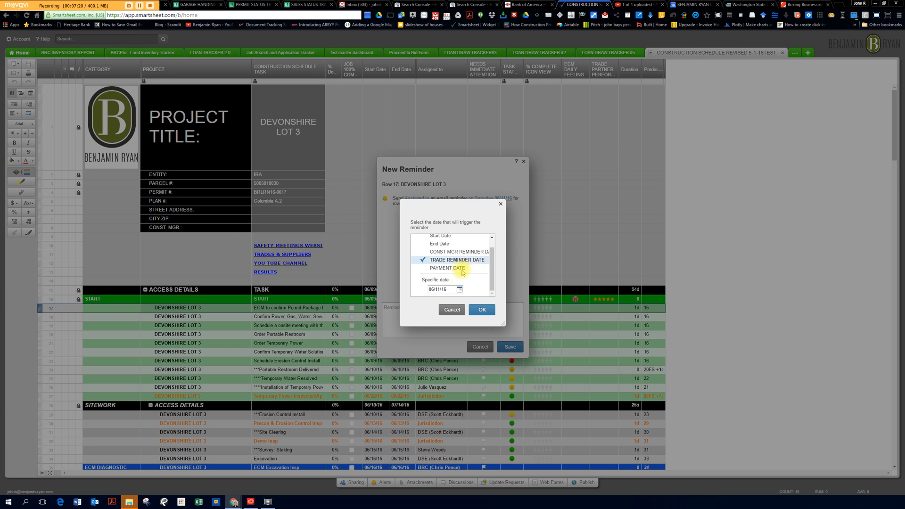
left_click(482, 310)
left_click(400, 230)
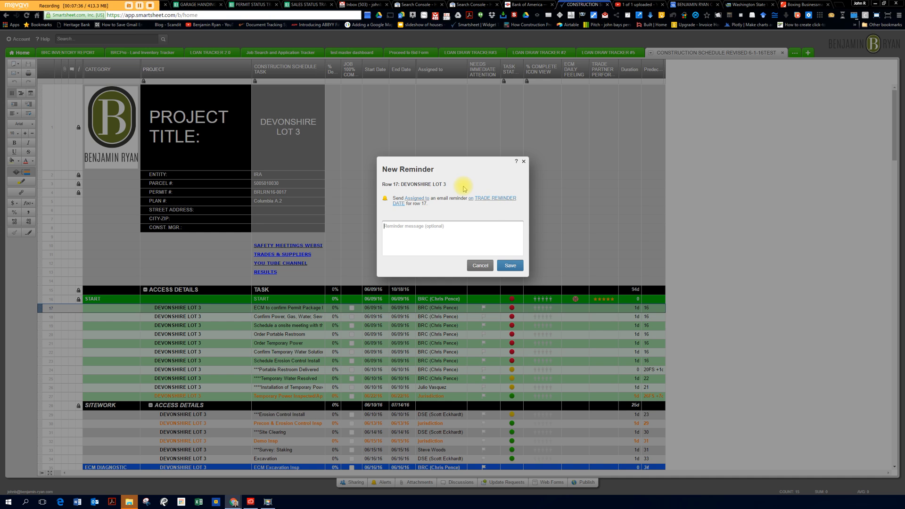
left_click(440, 232)
left_click(479, 265)
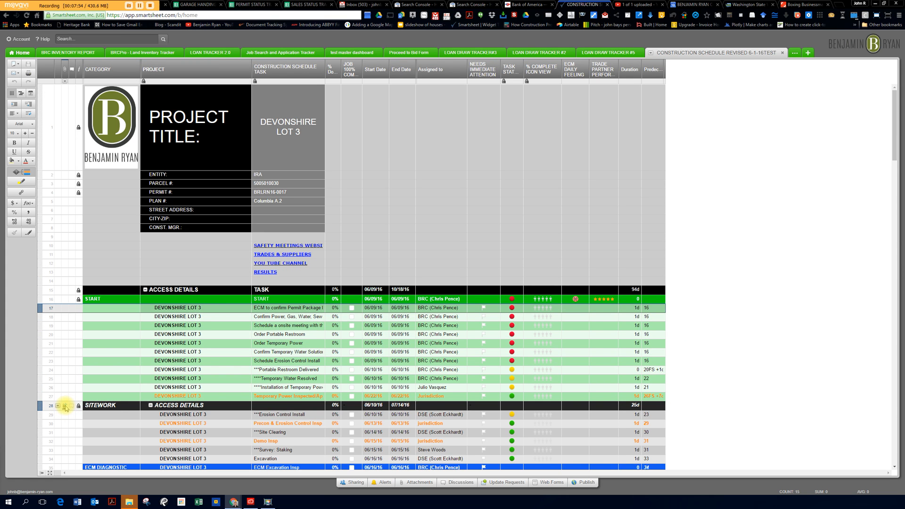
- View the attachments window and the new discussion form for the SITEWORK row 28, closing both without adding anything
left_click(66, 406)
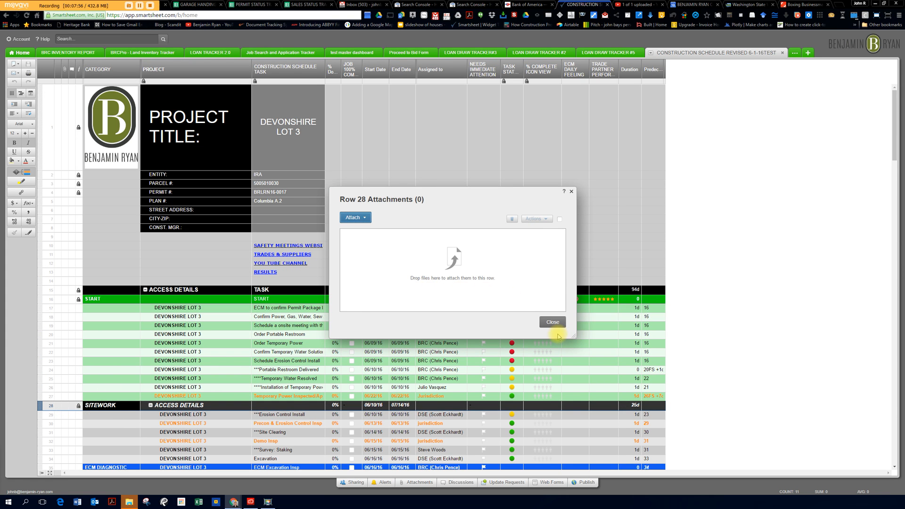
left_click(548, 322)
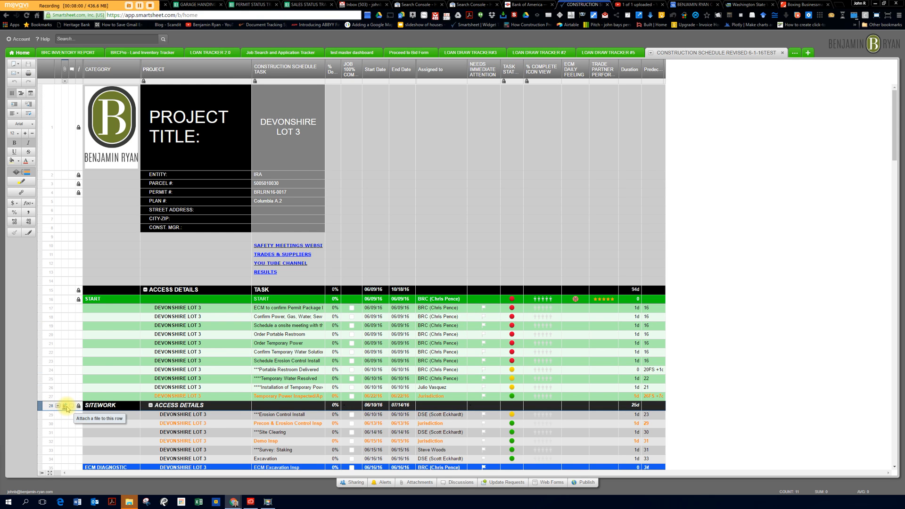
left_click(71, 406)
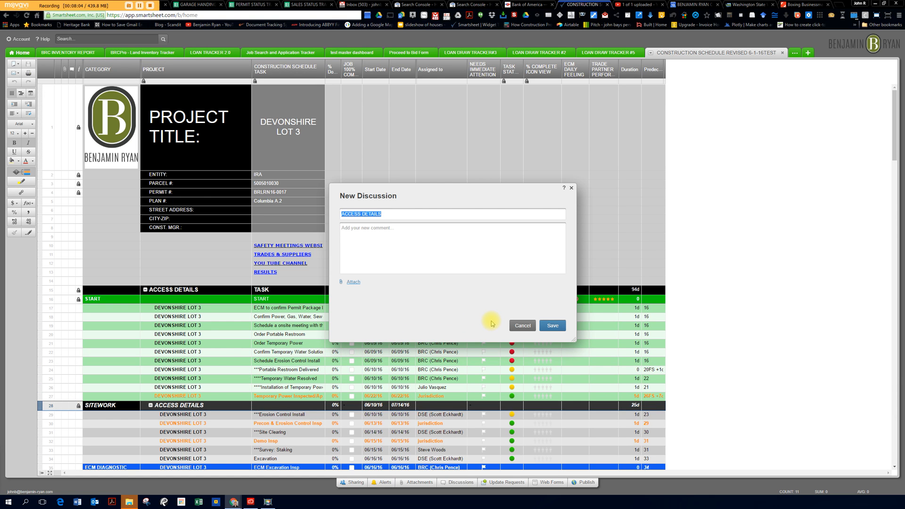
left_click(523, 325)
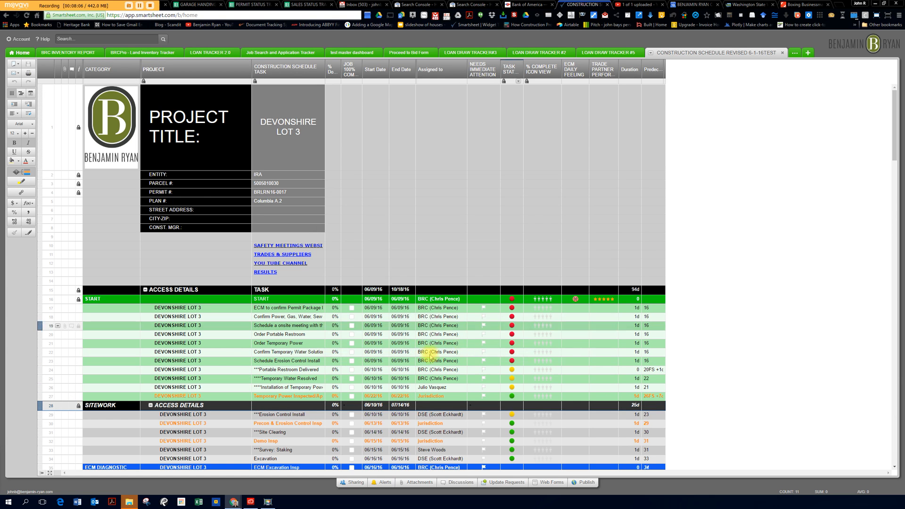
- Open a new reminder for the SITEWORK row 28 and cancel it without changing its settings
left_click(58, 405)
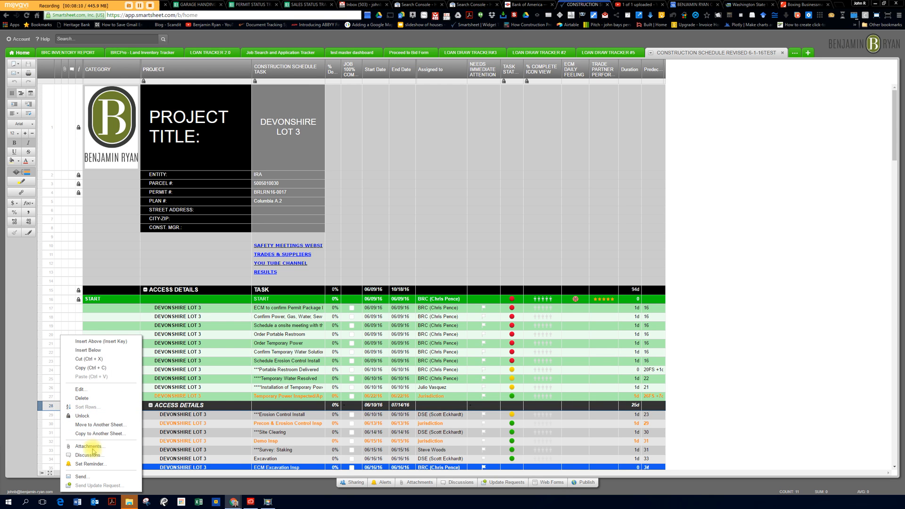
left_click(98, 464)
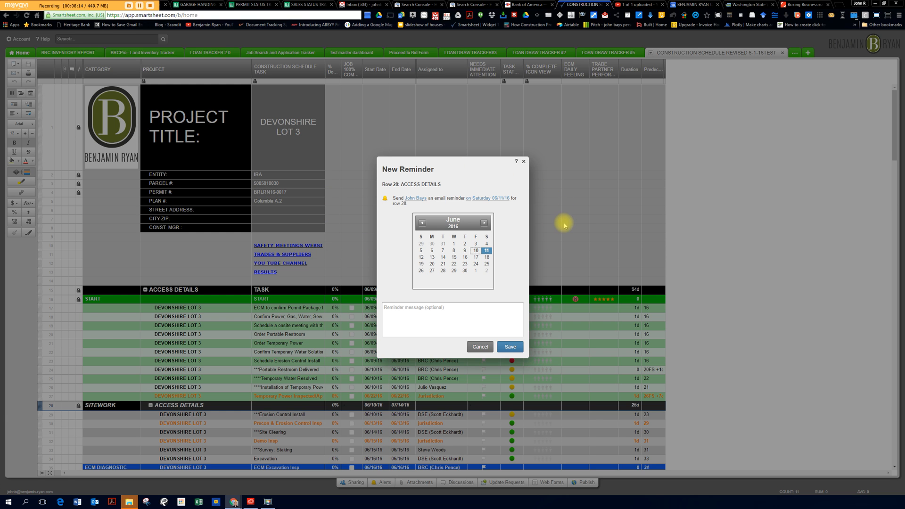
left_click(480, 347)
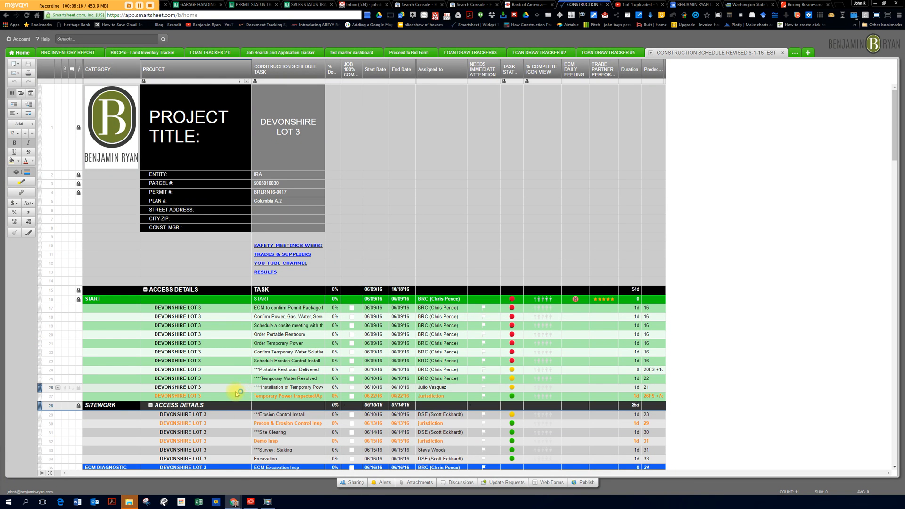
left_click(87, 415)
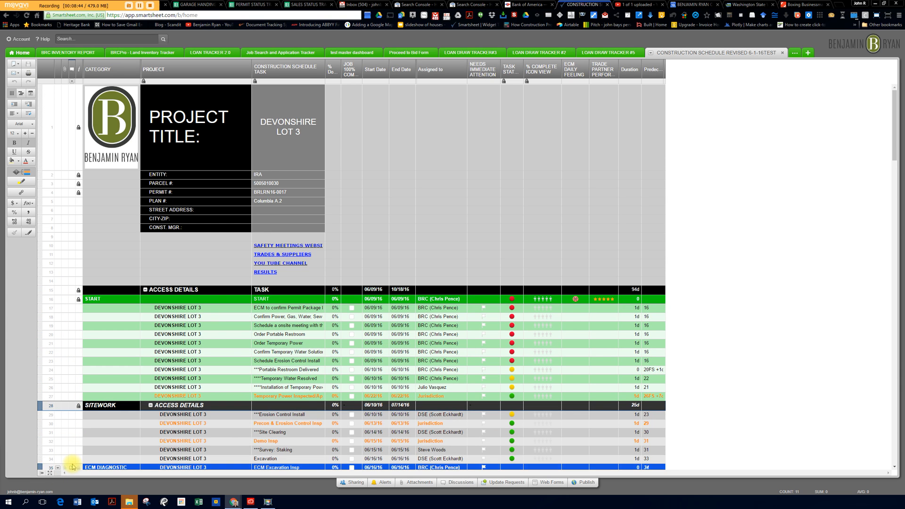
scroll(309, 417, "down", 3)
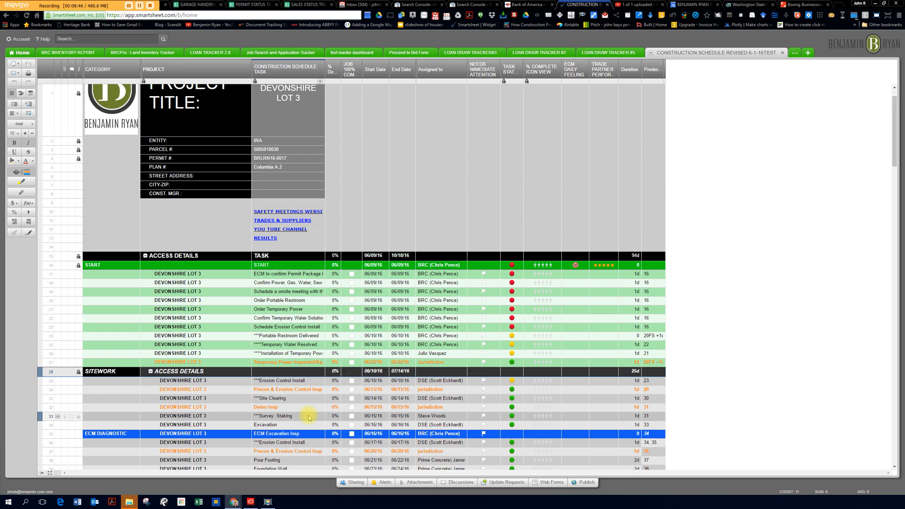